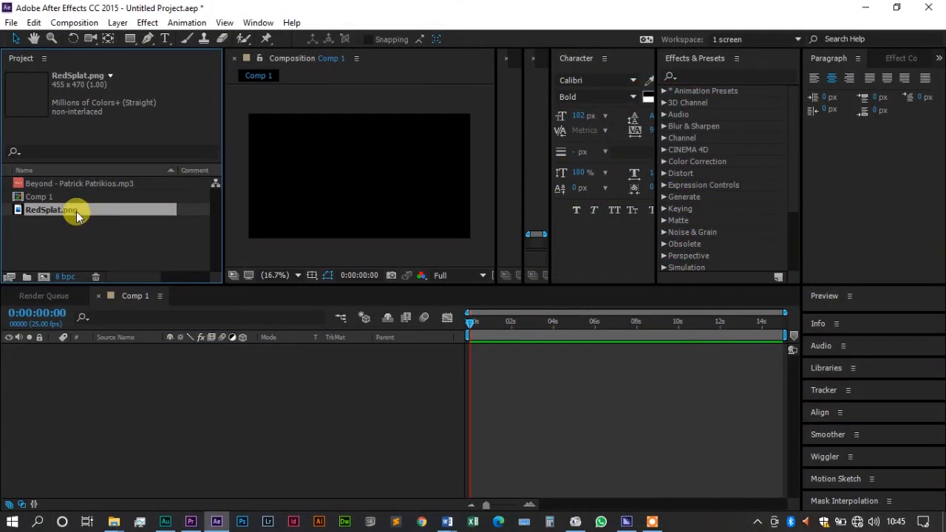
Step: Open RedSplat.png in the Footage viewer, widen that viewer, and add the image to Comp 1 as a layer
double_click(77, 208)
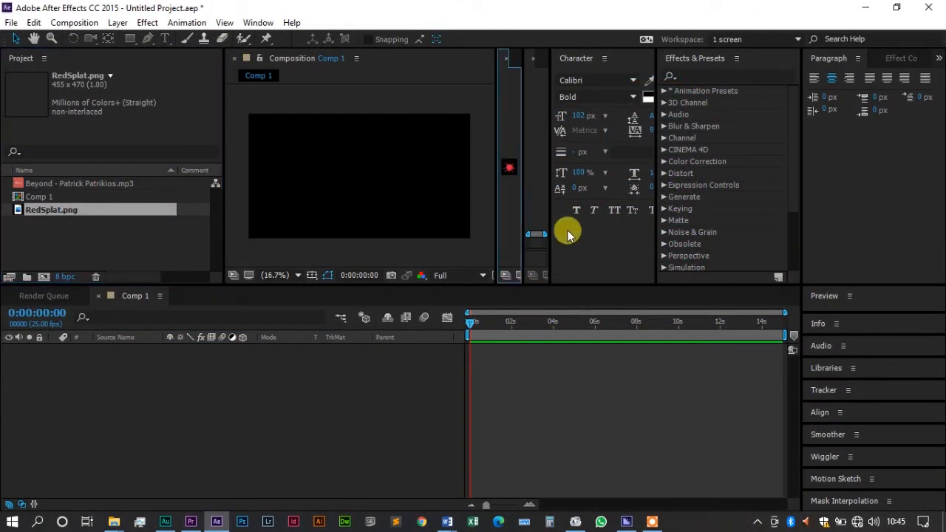
left_click_drag(523, 195, 728, 166)
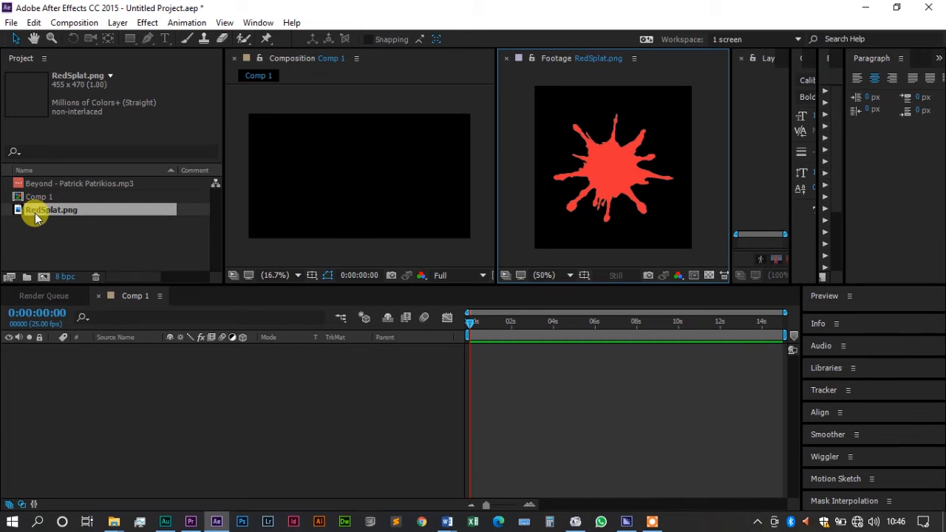
left_click_drag(35, 217, 99, 448)
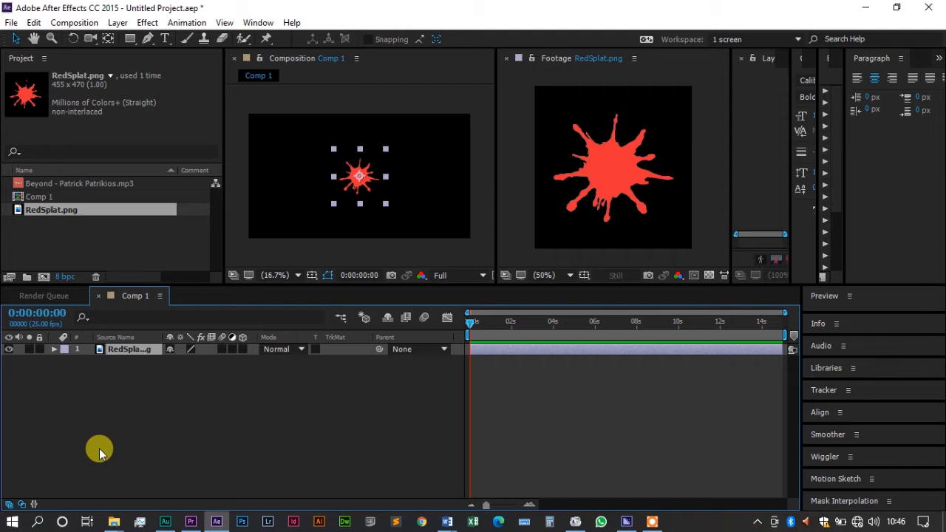
Step: Reveal the RedSplat layer's Transform properties and enlarge its scale to 146%
left_click(53, 350)
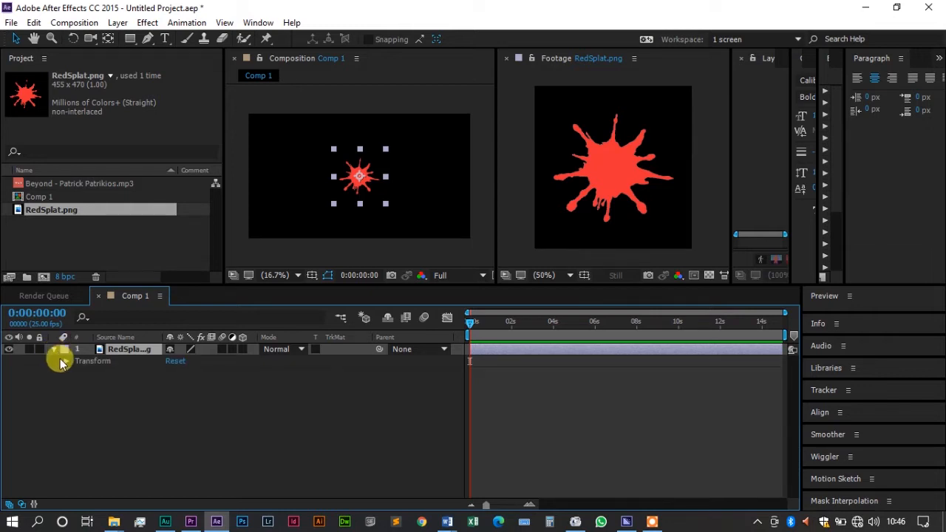
left_click(66, 362)
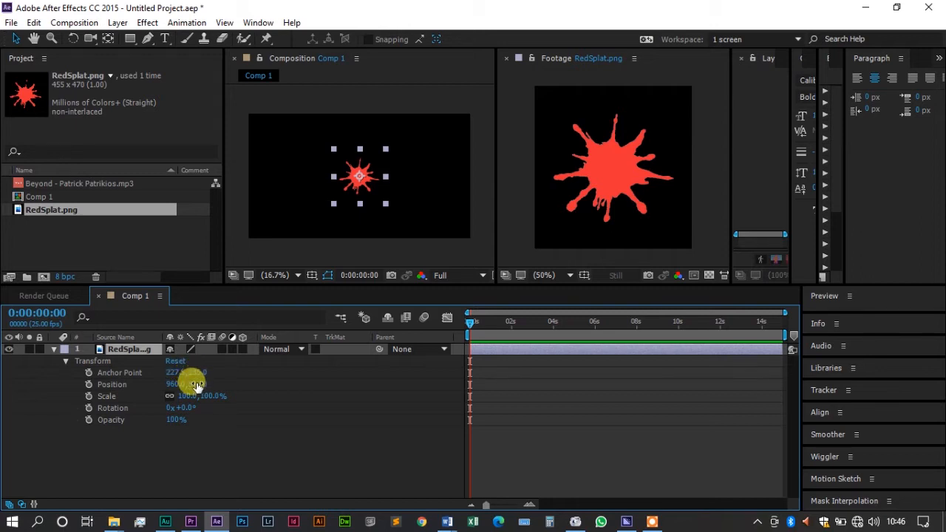
left_click_drag(214, 391, 188, 400)
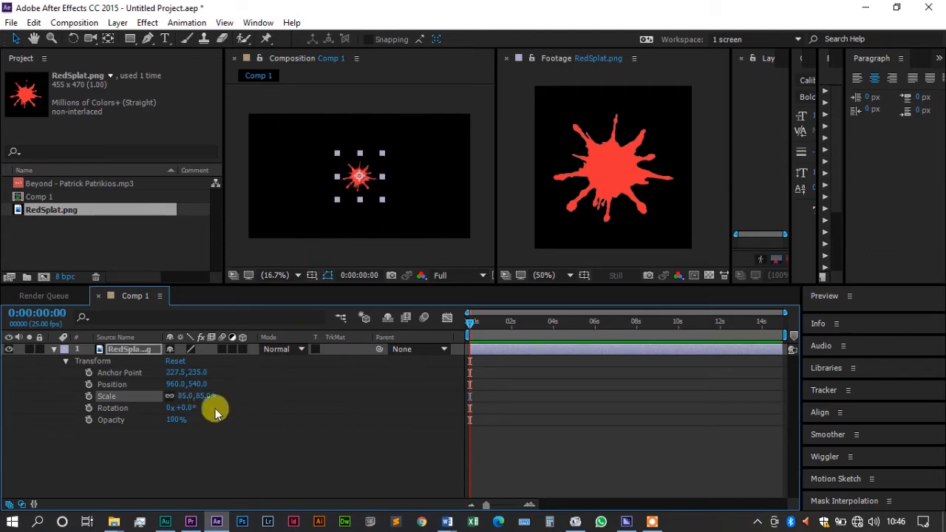
left_click_drag(201, 395, 268, 421)
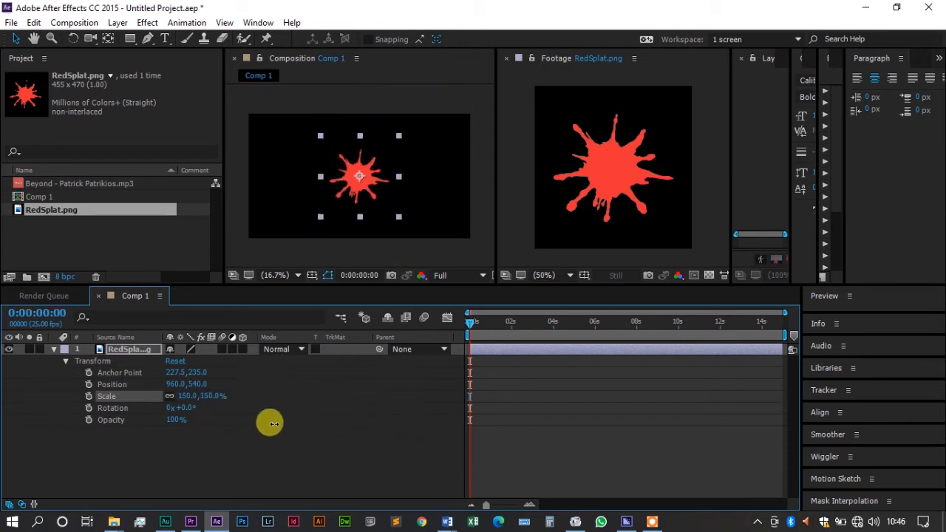
Step: Shift the RedSplat layer's anchor point to 451.5, 235.0 and reduce its scale to 134%
mouse_move(174, 372)
left_mouse_down()
mouse_move(211, 352)
mouse_move(317, 363)
left_mouse_up()
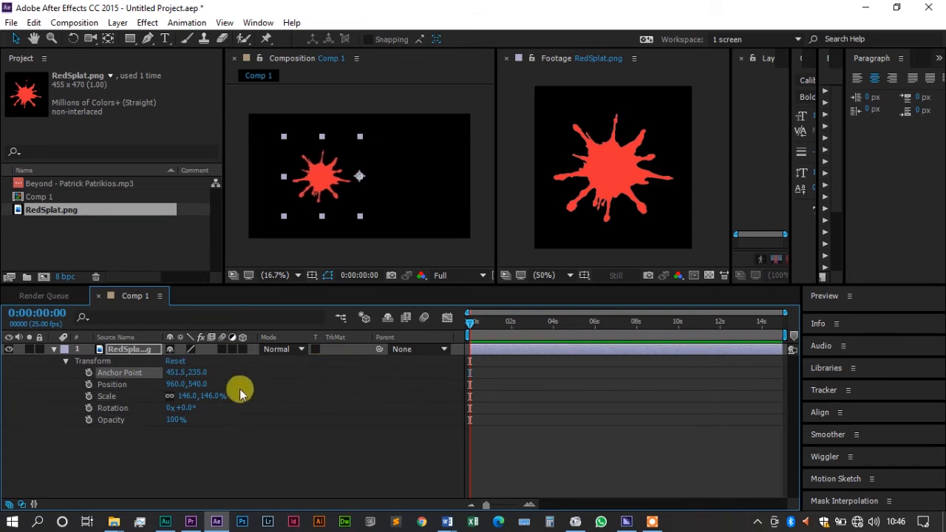
mouse_move(205, 395)
left_mouse_down()
mouse_move(260, 416)
mouse_move(391, 402)
mouse_move(258, 380)
mouse_move(416, 418)
mouse_move(200, 391)
left_mouse_up()
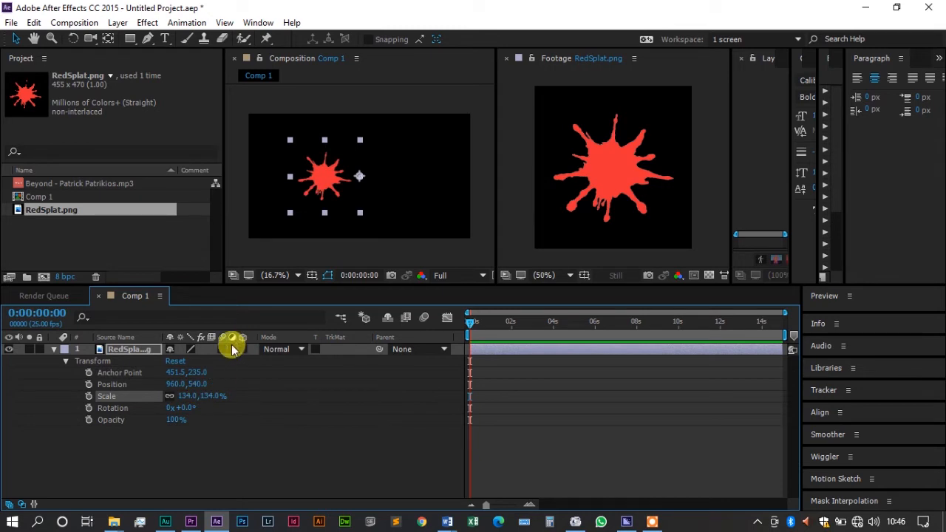
Step: Reset the RedSplat layer's Anchor Point to its default
right_click(175, 373)
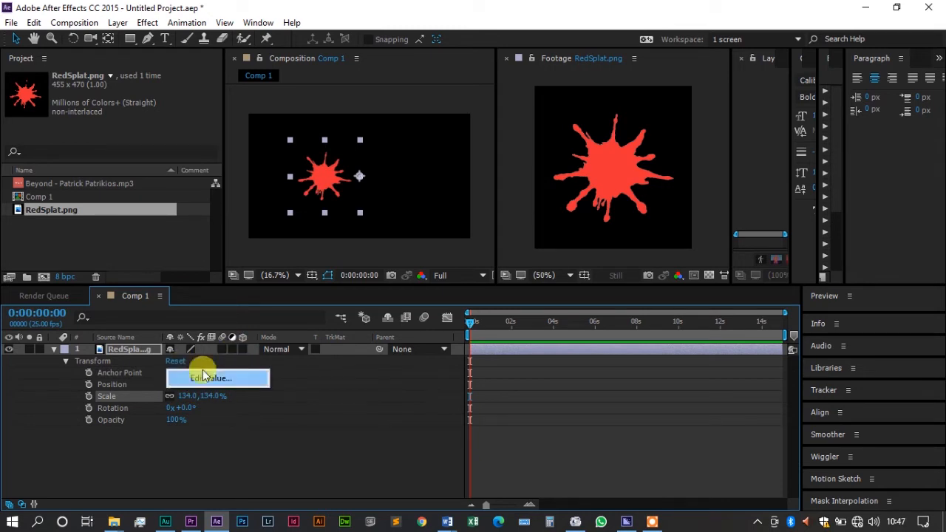
left_click(386, 392)
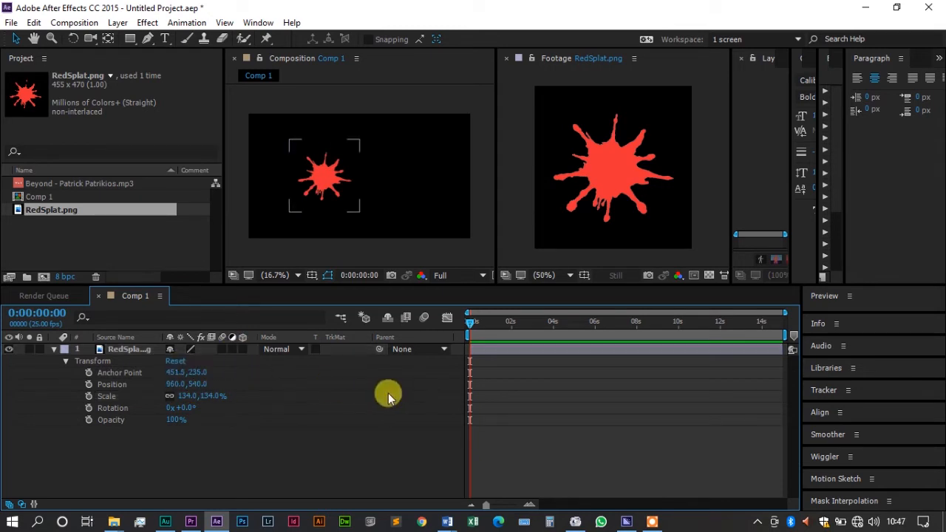
right_click(115, 374)
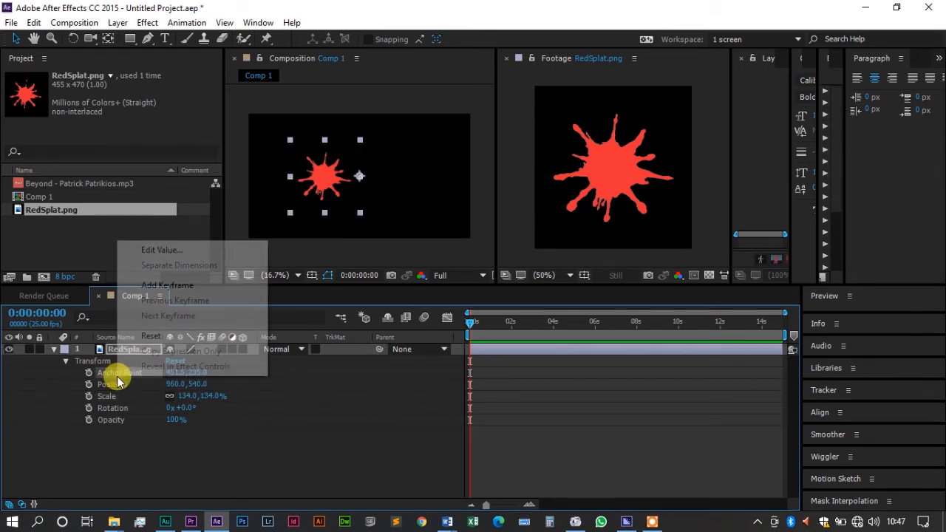
left_click(147, 337)
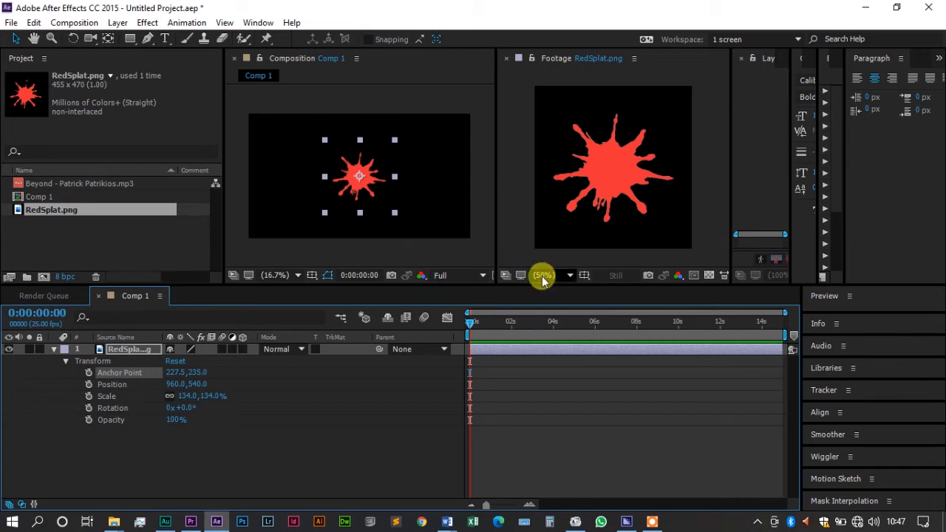
Step: Enable keyframing for the splat layer's Position, Scale, Rotation and Opacity at 0:00:01:06
left_click(495, 324)
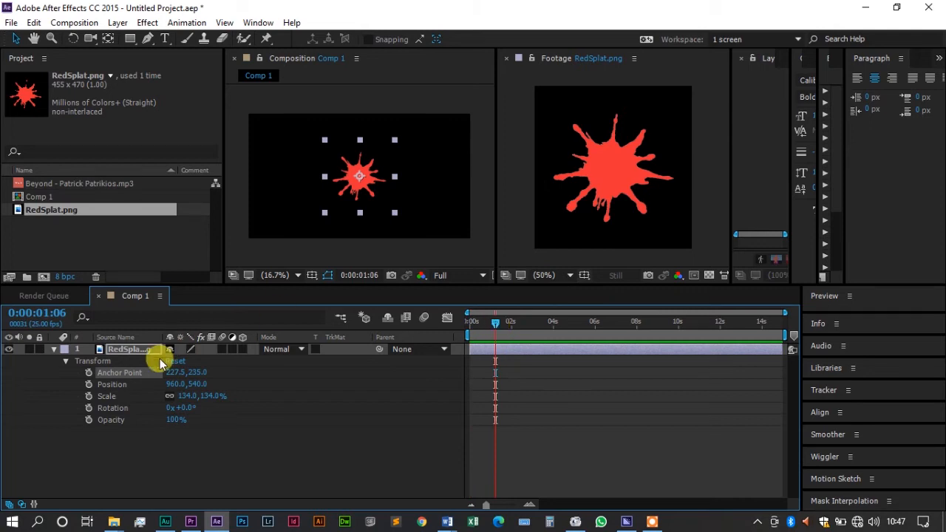
left_click(88, 384)
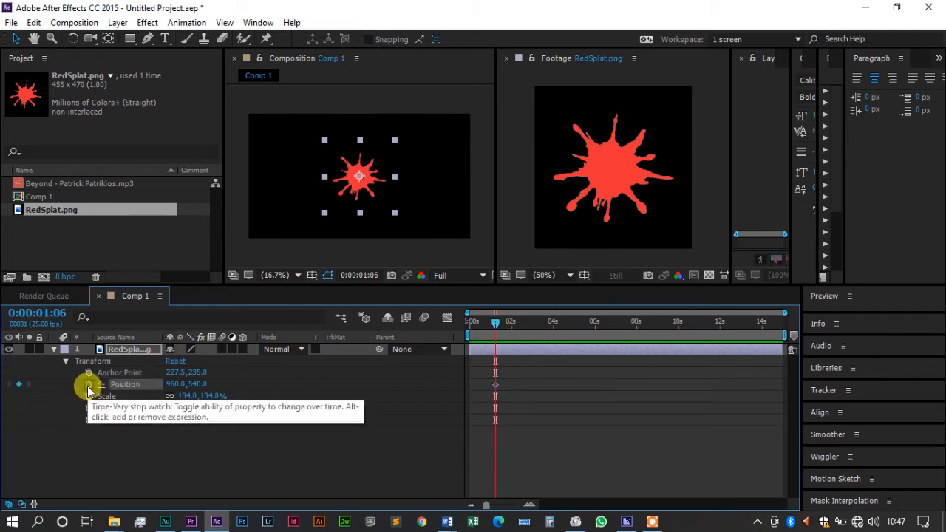
left_click(88, 396)
left_click(88, 407)
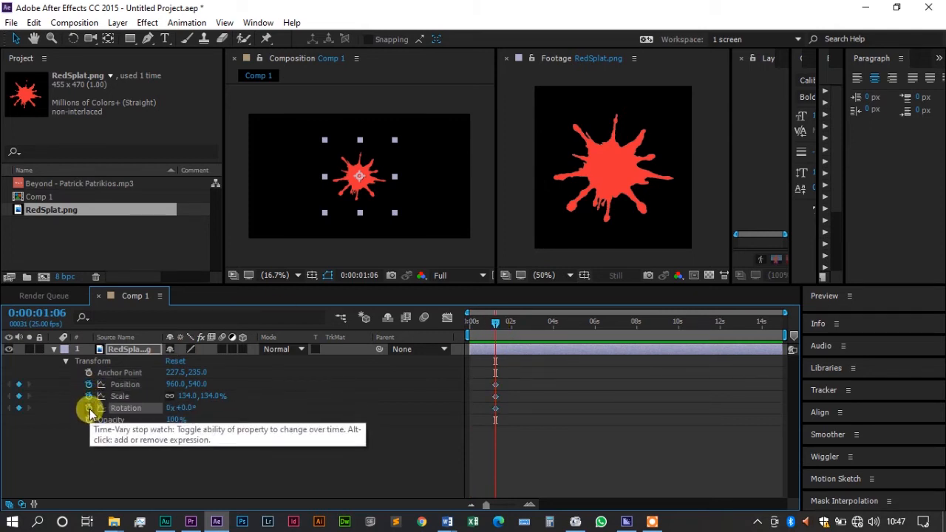
left_click(89, 419)
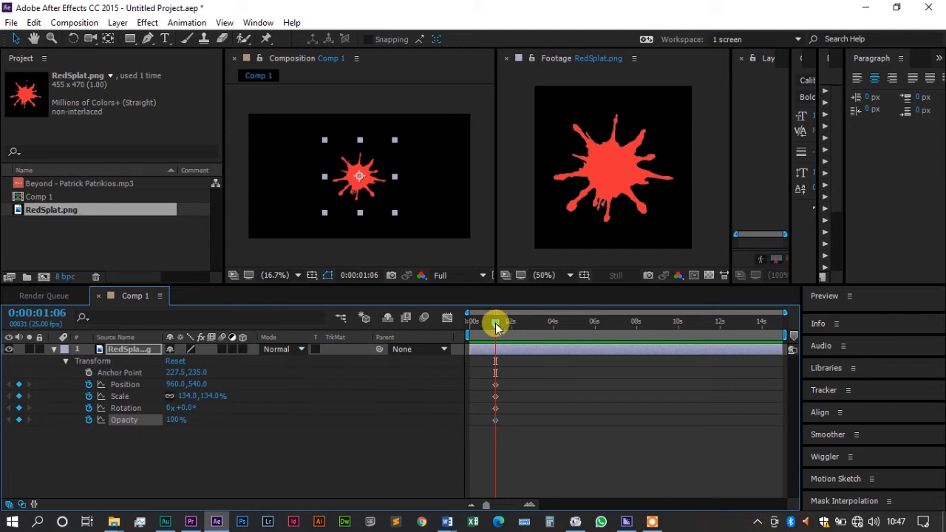
Step: Set the splat layer's scale to 162% at 0:00:01:21 to create a second Scale keyframe
left_click_drag(495, 327, 509, 328)
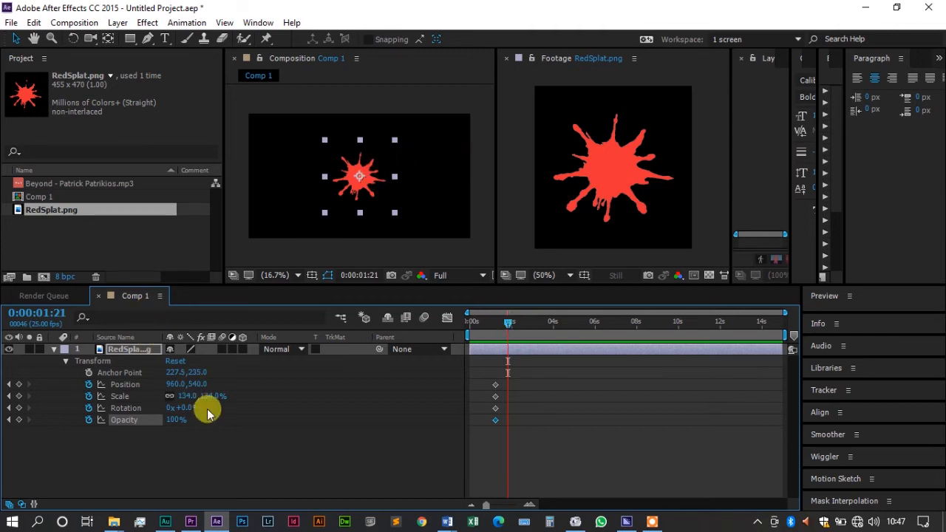
left_click_drag(210, 395, 226, 392)
Step: Copy the two Scale keyframes and paste them at 0:00:02:09, 0:00:03:10 and 0:00:04:15
left_click_drag(538, 392, 480, 404)
key("ctrl+c")
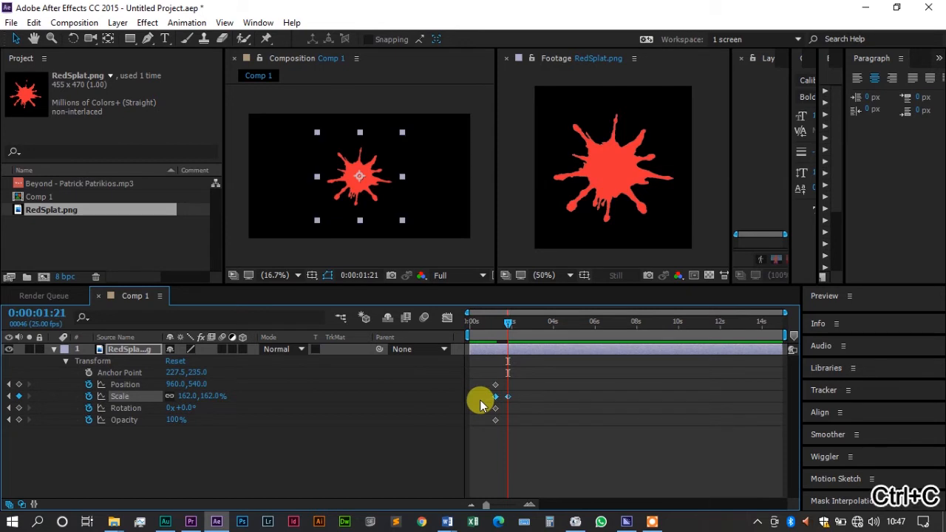
left_click(517, 323)
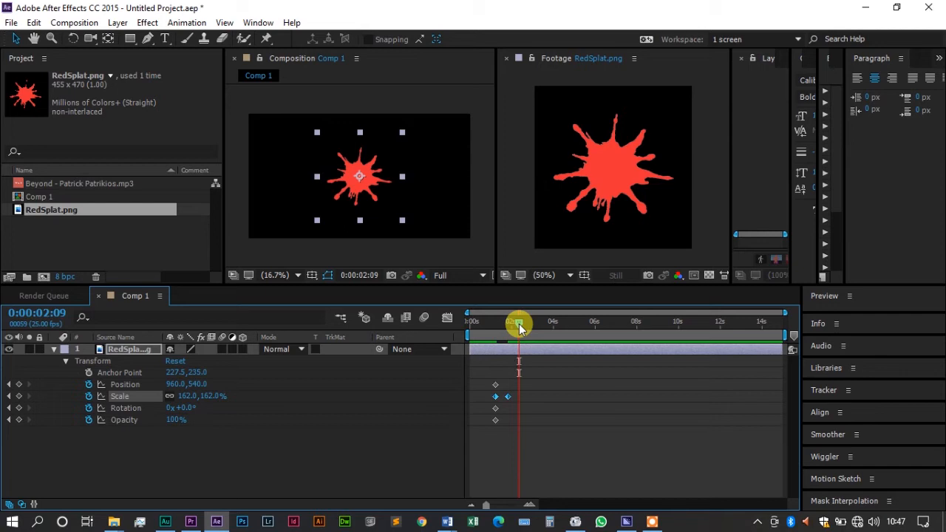
key("ctrl+v")
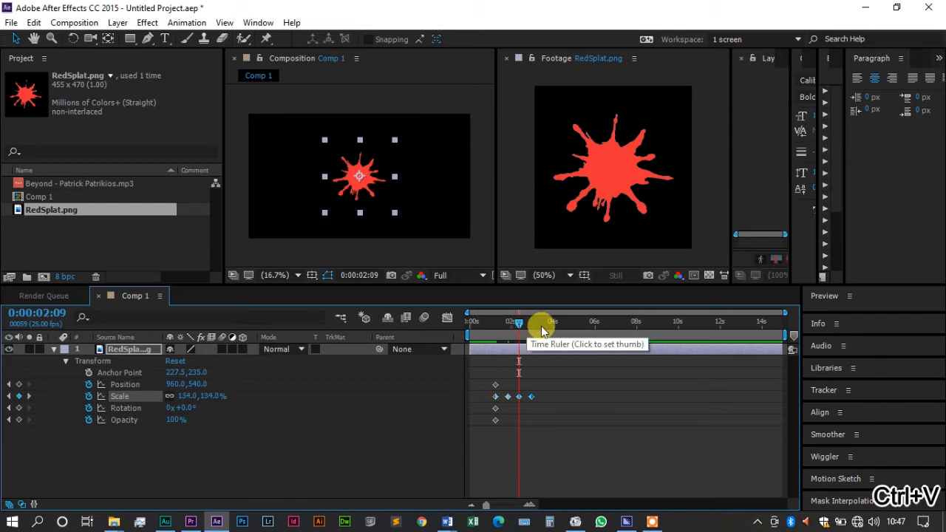
left_click(540, 326)
key("ctrl+v")
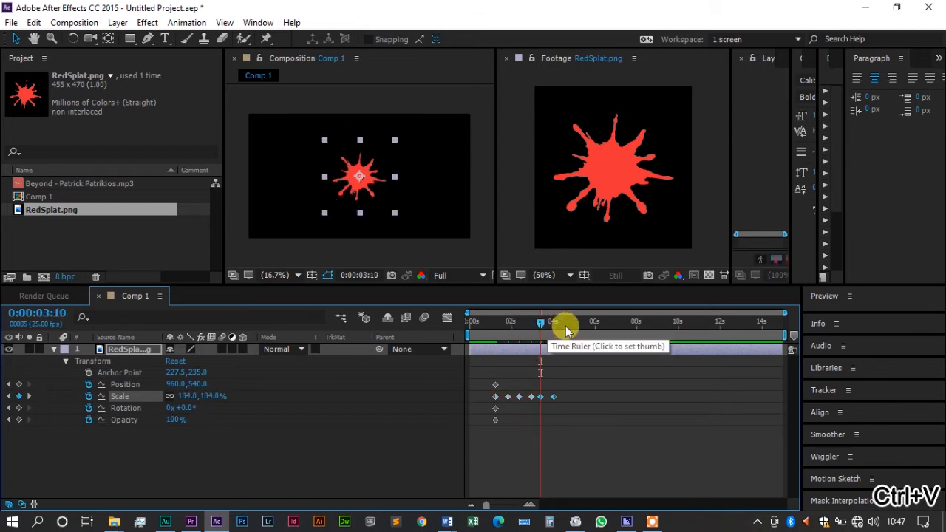
left_click(566, 326)
key("ctrl+v")
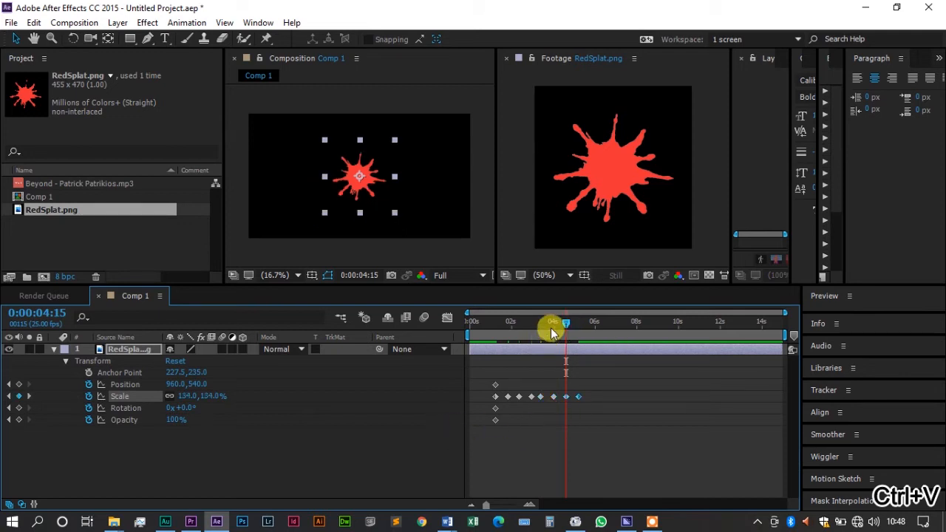
Step: Fade the splat out with Opacity keyframes of 100% at 0:00:04:00 and 0% at 0:00:05:04, and preview the animation
left_click(553, 328)
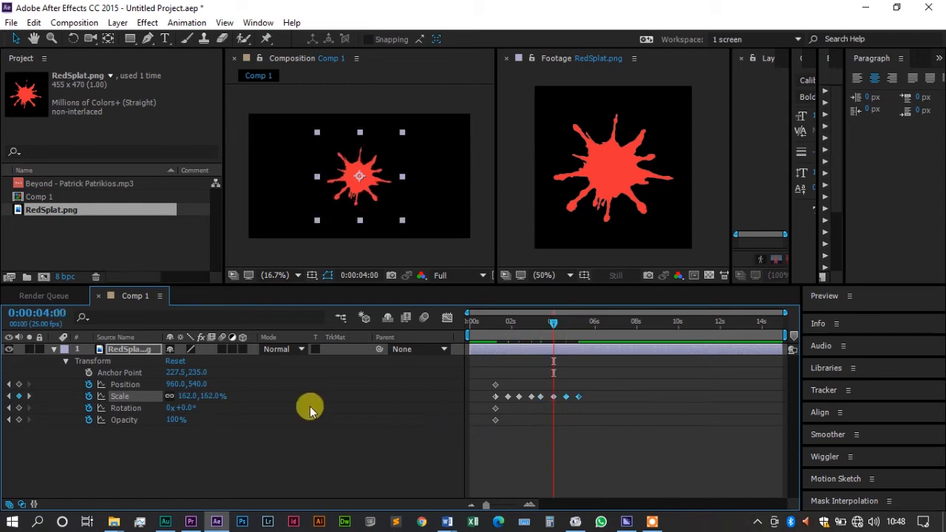
left_click(18, 420)
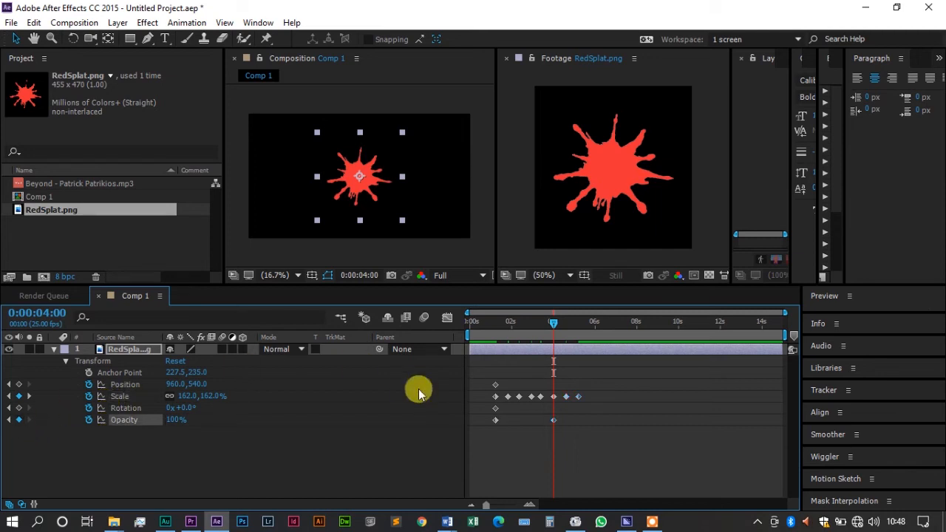
left_click_drag(577, 331, 576, 328)
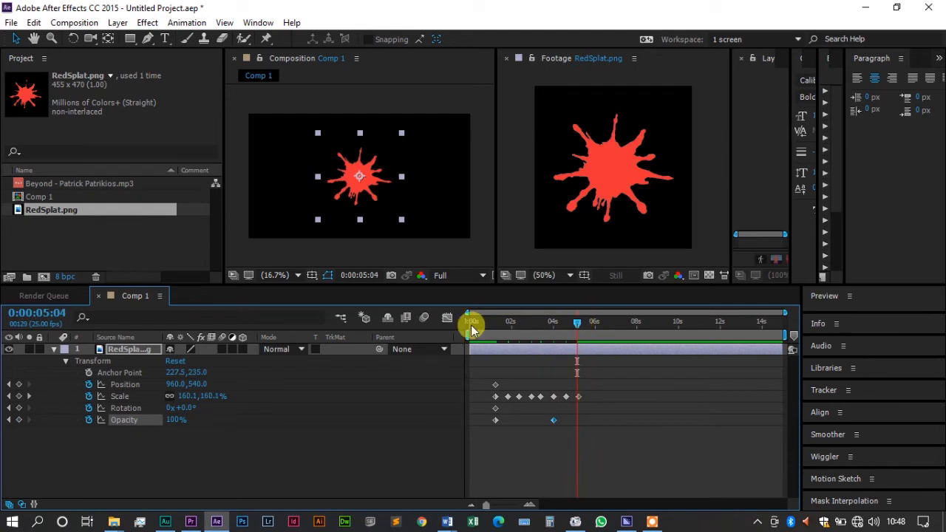
left_click(172, 419)
type("0")
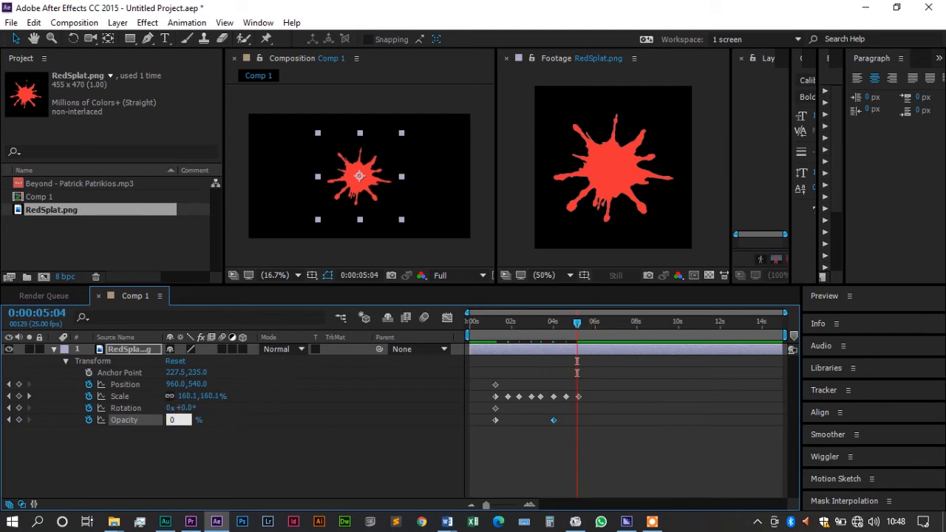
key("Return")
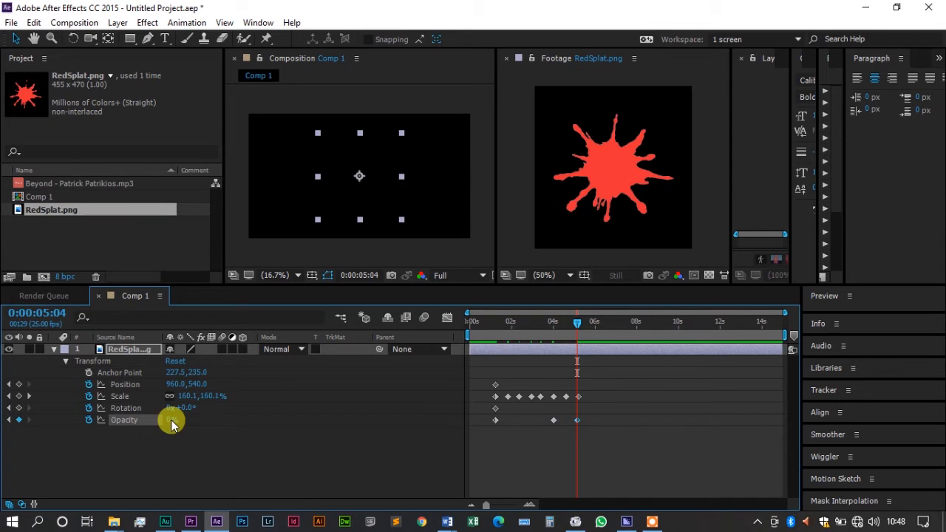
left_click(494, 322)
key("space")
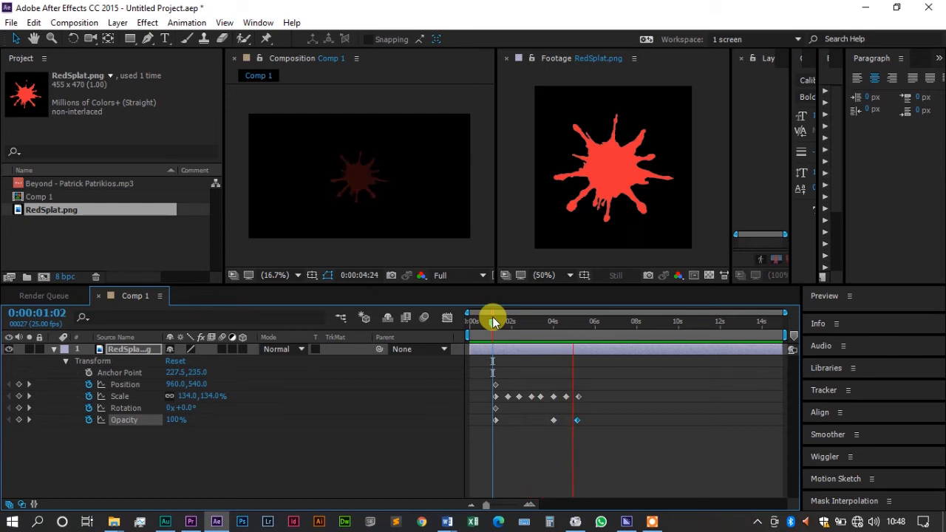
Step: Set the splat layer's rotation to one full revolution at 0:00:05:08
left_click_drag(492, 316, 580, 320)
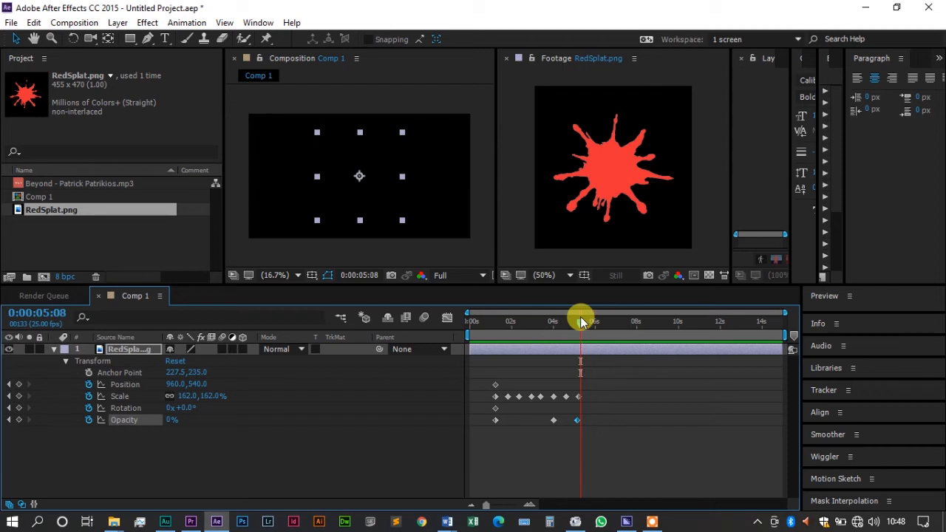
left_click(169, 408)
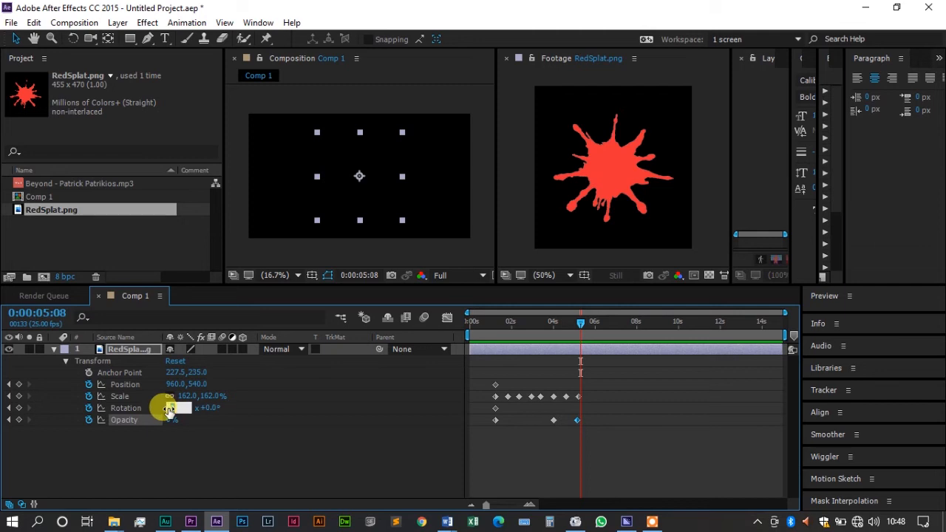
type("1")
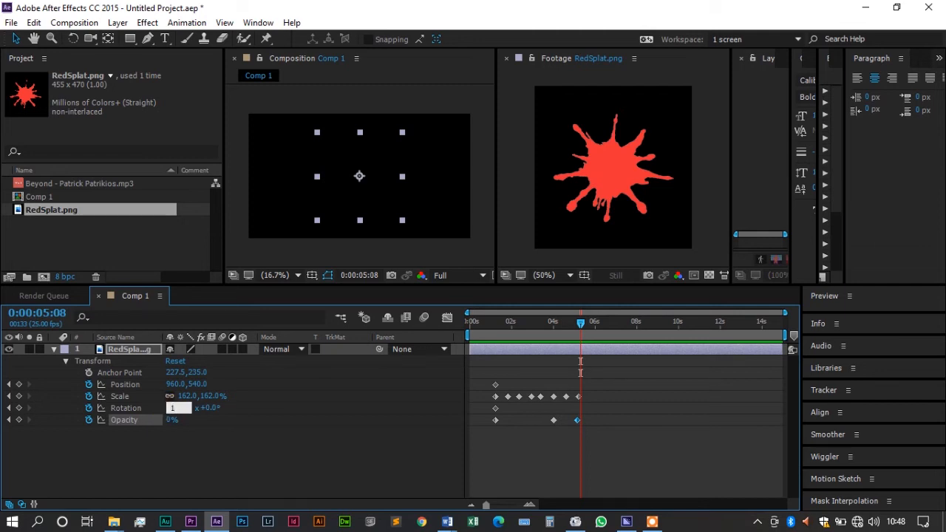
left_click(169, 411)
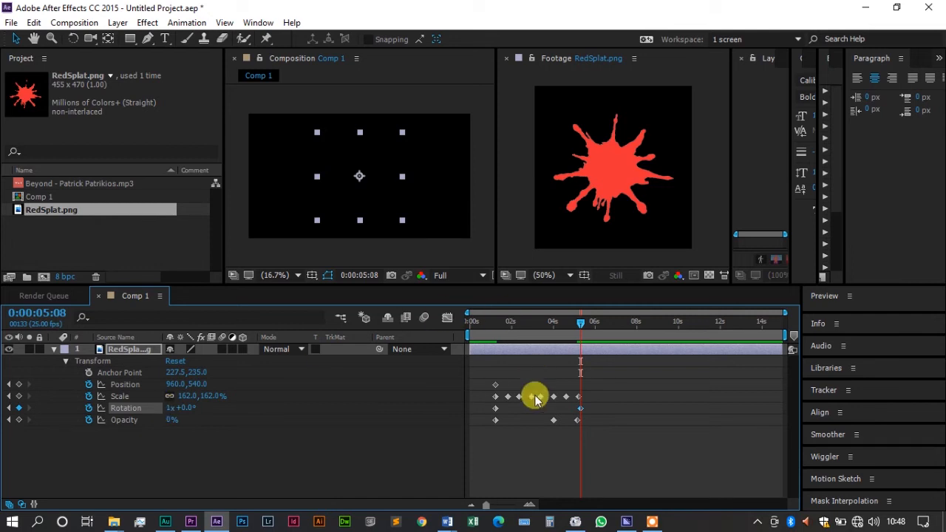
Step: Play back the animation from about 0:00:01:03 to check the rotation together with the pulsing and fade
left_click(493, 323)
key("space")
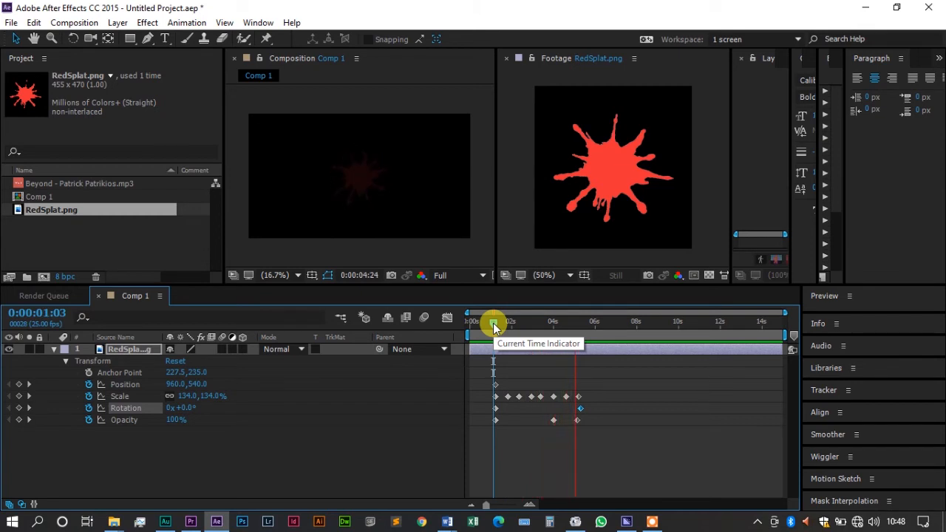
key("space")
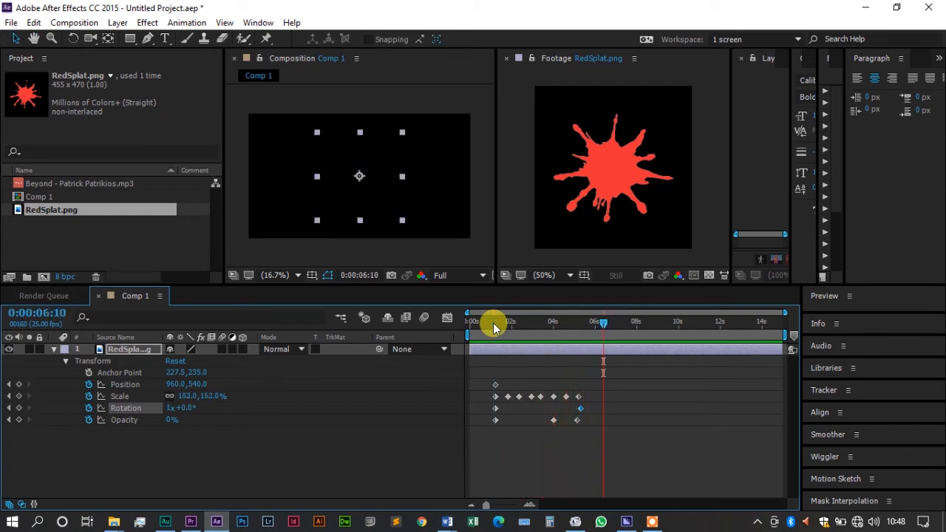
Step: Change the splat's Rotation keyframe at 0:00:05:08 to 180° and preview the animation from 0:00:01:03
left_click(9, 408)
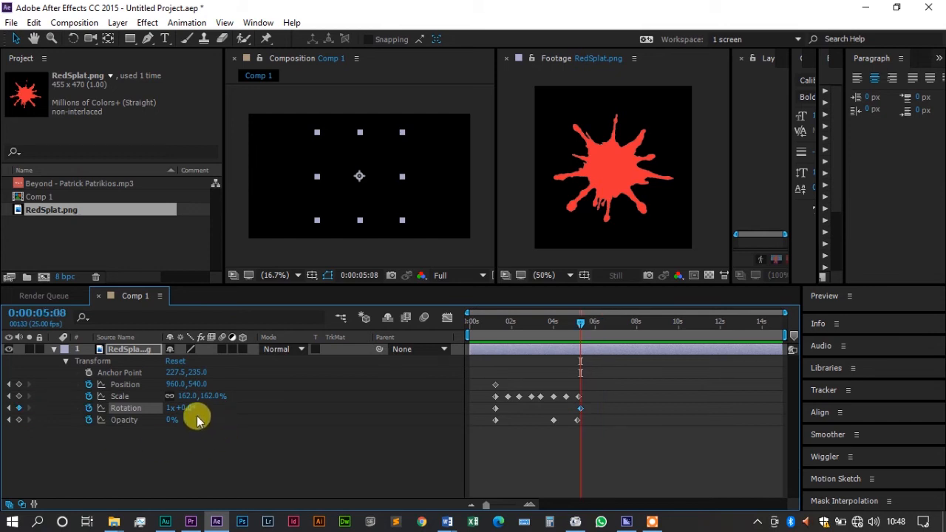
mouse_move(186, 407)
left_mouse_down()
mouse_move(118, 416)
mouse_move(197, 416)
left_mouse_up()
left_click(189, 407)
type("180")
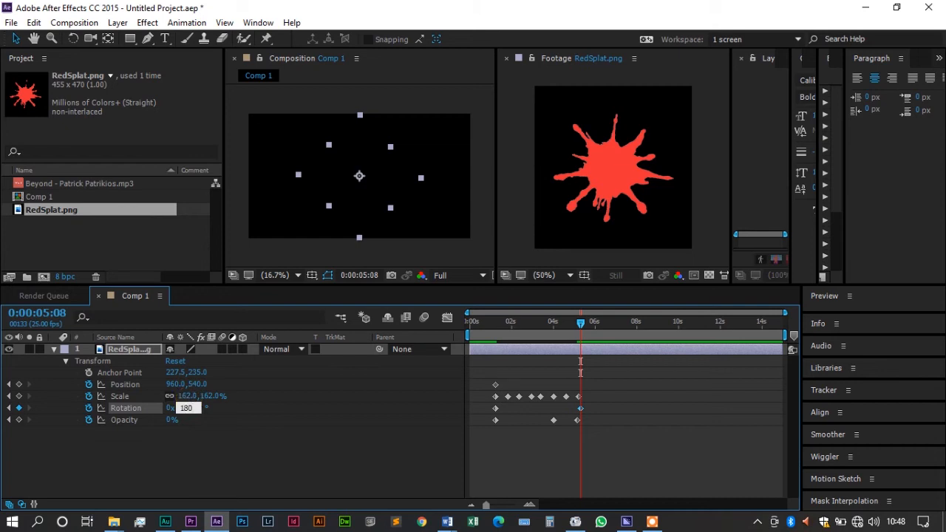
key("Return")
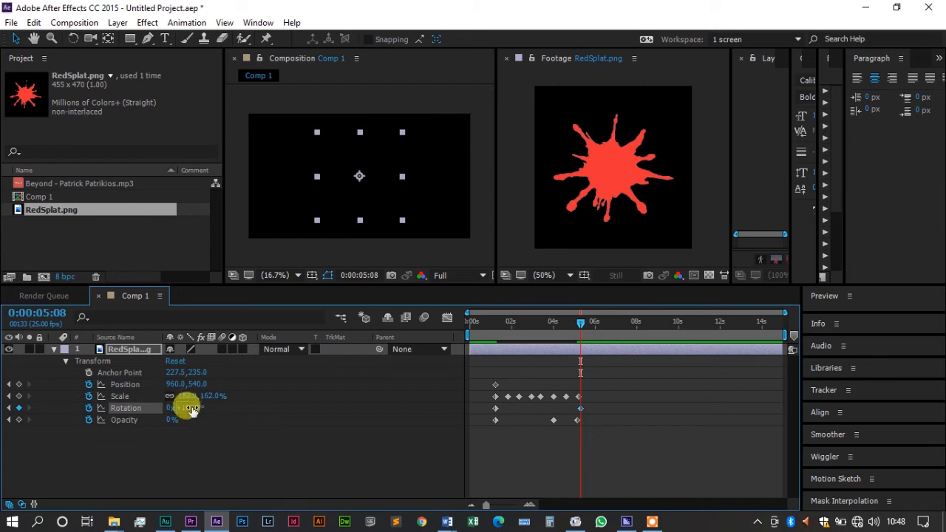
left_click(491, 323)
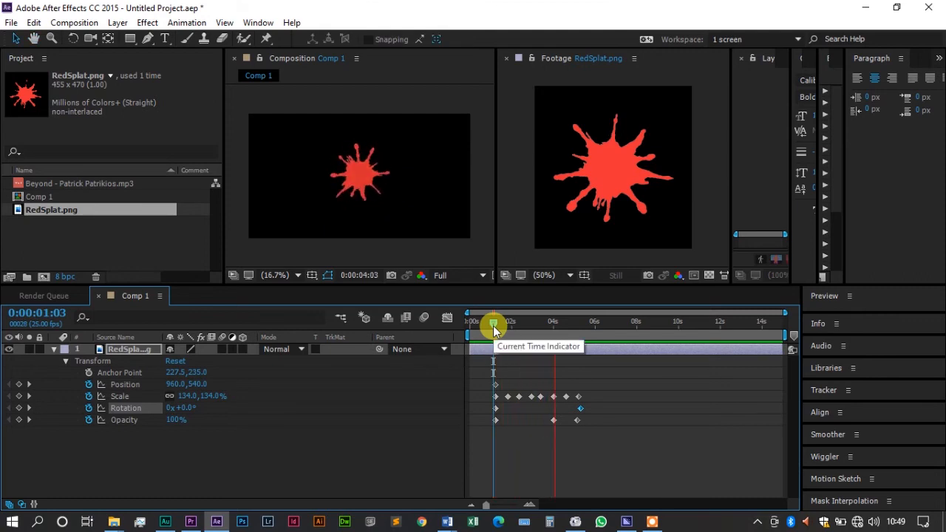
key("space")
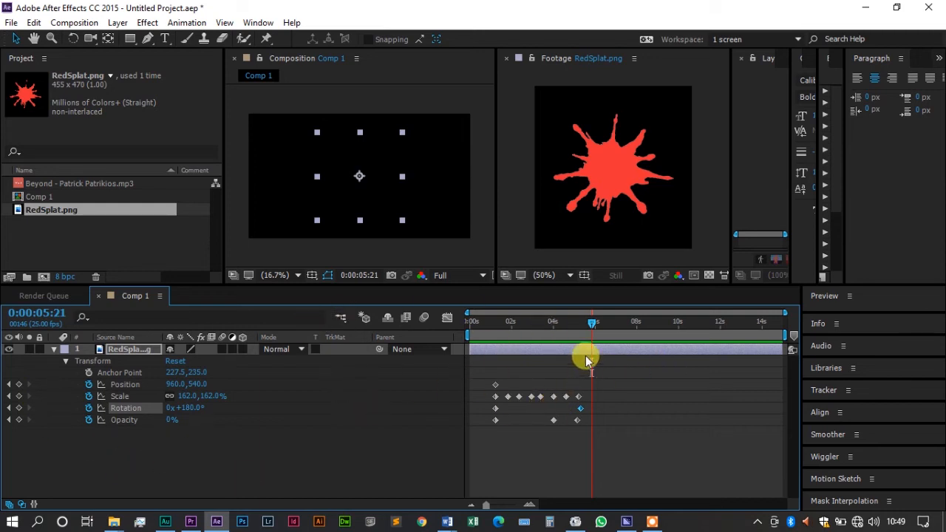
Step: Add a Position keyframe at 0:00:05:04 with a changed vertical position for the splat, and preview the movement from 0:00:00:21
left_click_drag(591, 323, 577, 323)
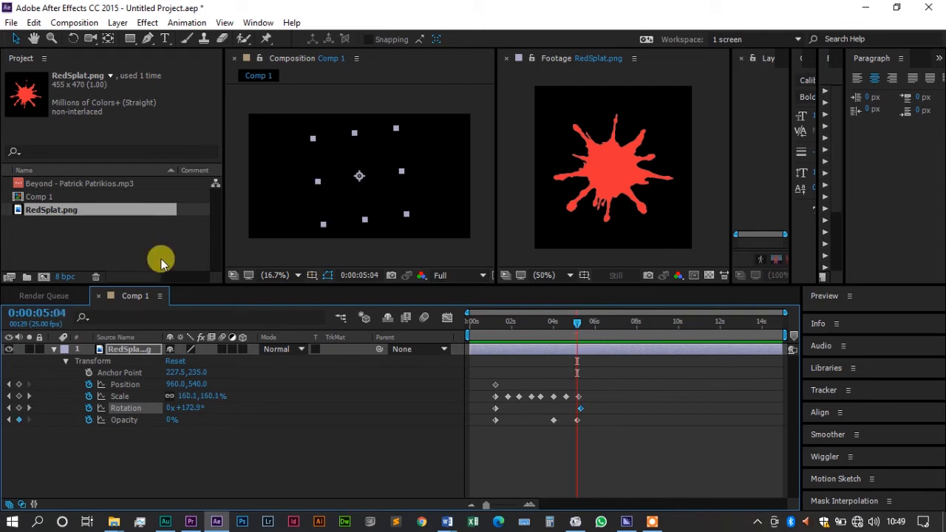
left_click_drag(194, 386, 518, 359)
left_click(487, 325)
key("space")
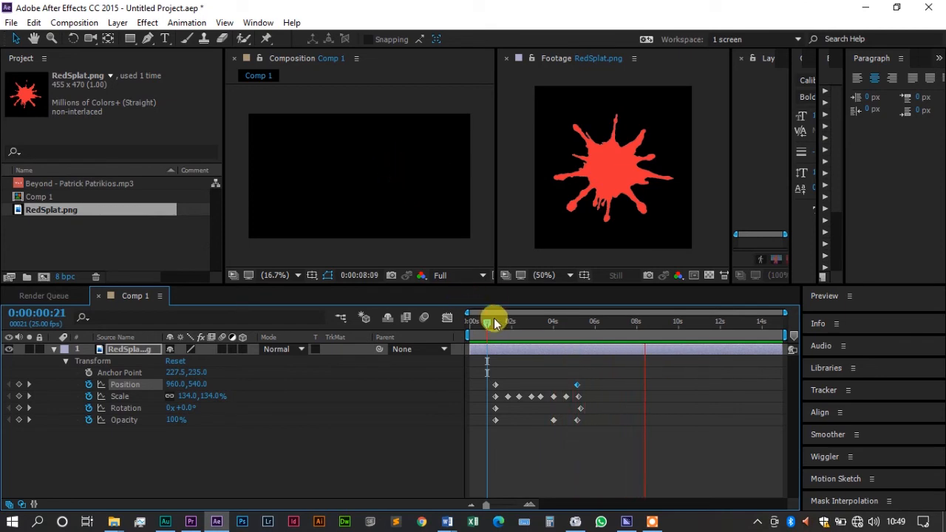
left_click_drag(493, 324, 512, 336)
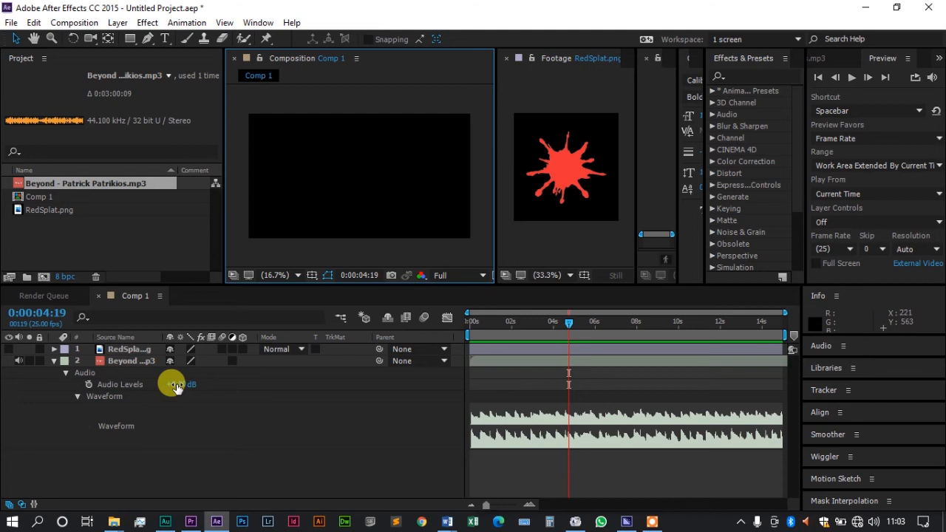
Step: Try lowering the music layer's Audio Levels to -46 dB, raise them partway, and reset them to 0 dB
left_click_drag(176, 385, 130, 374)
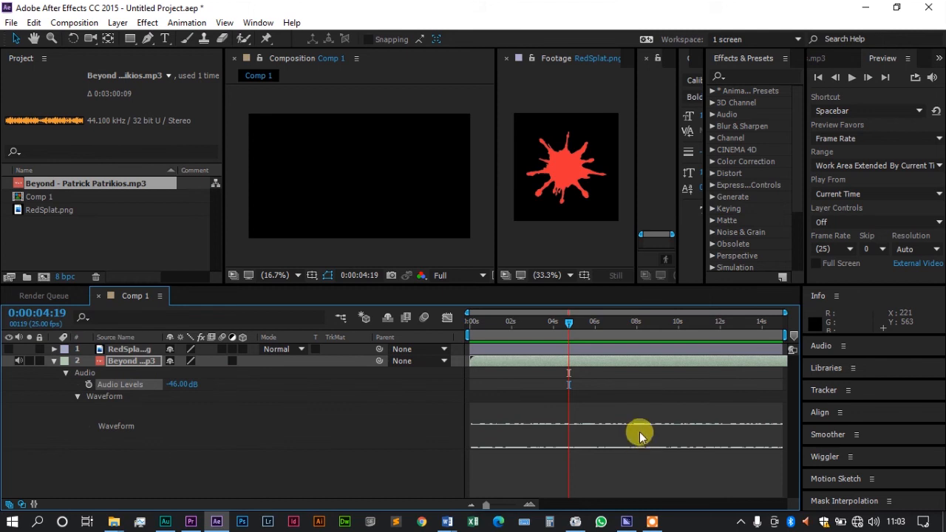
left_click_drag(182, 384, 194, 389)
left_click(182, 382)
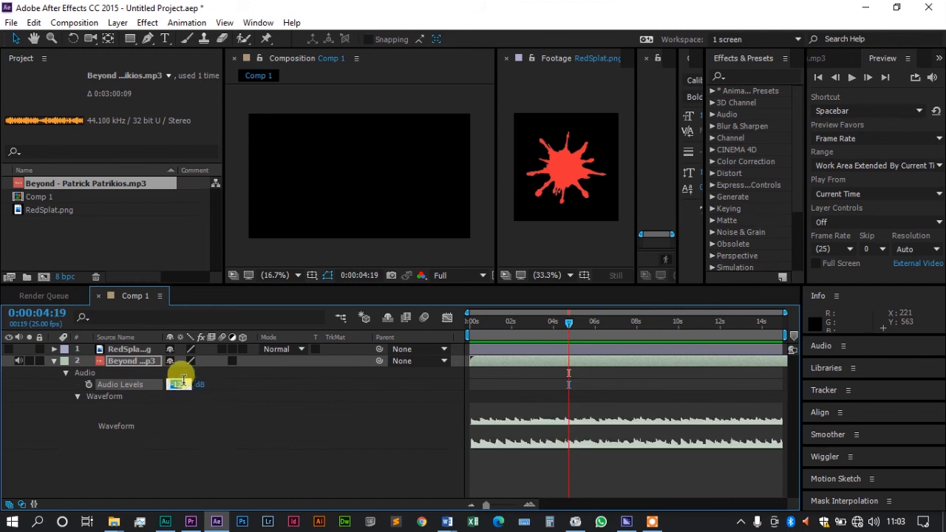
type("0")
key("Return")
left_click(182, 384)
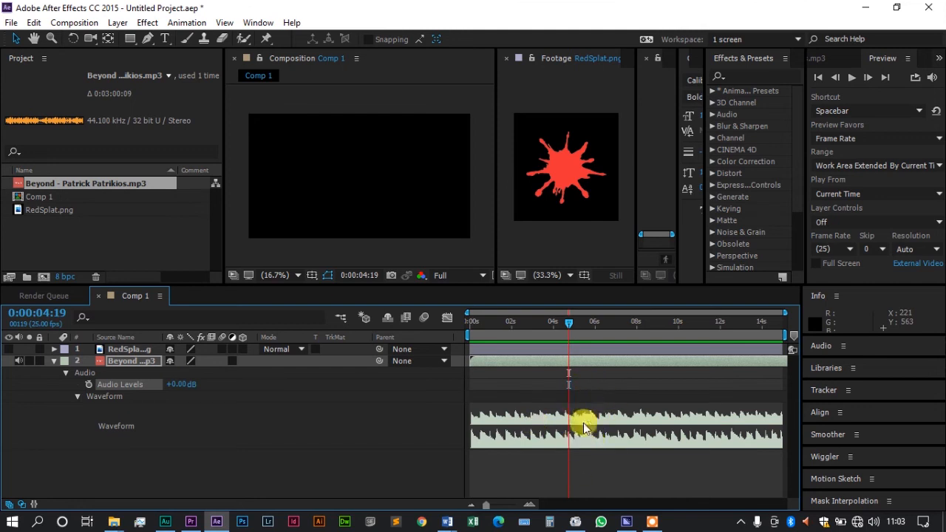
Step: Fade the music out with Audio Levels keyframes of 0 dB at 0:00:04:19 and -48 dB at 0:00:05:24
left_click(89, 385)
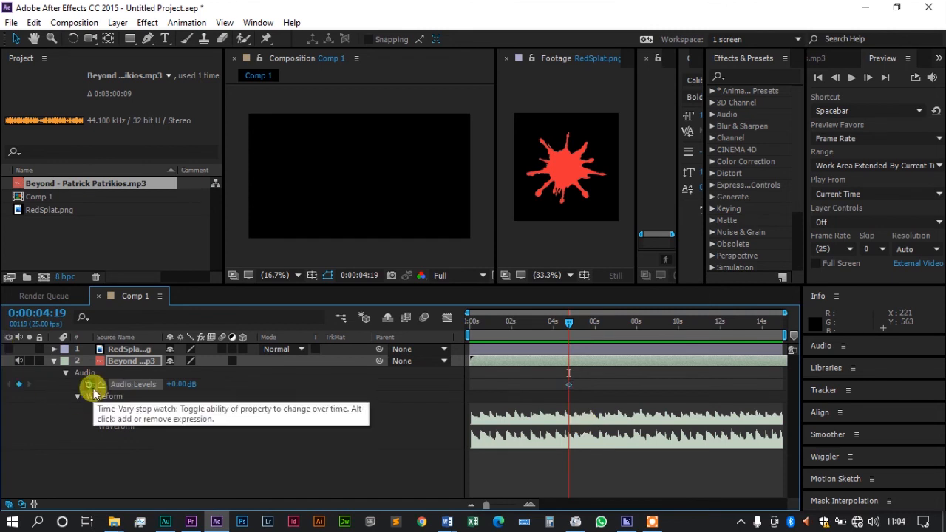
left_click(595, 325)
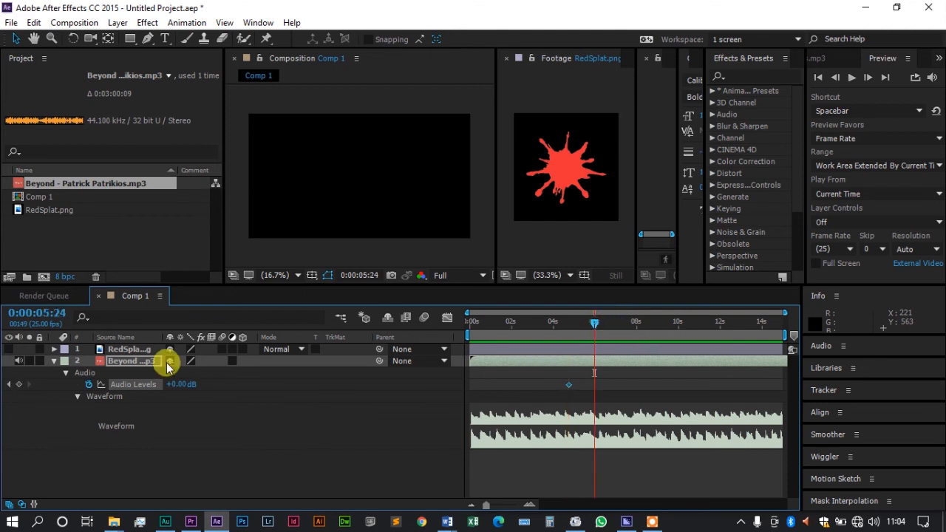
left_click_drag(180, 384, 67, 381)
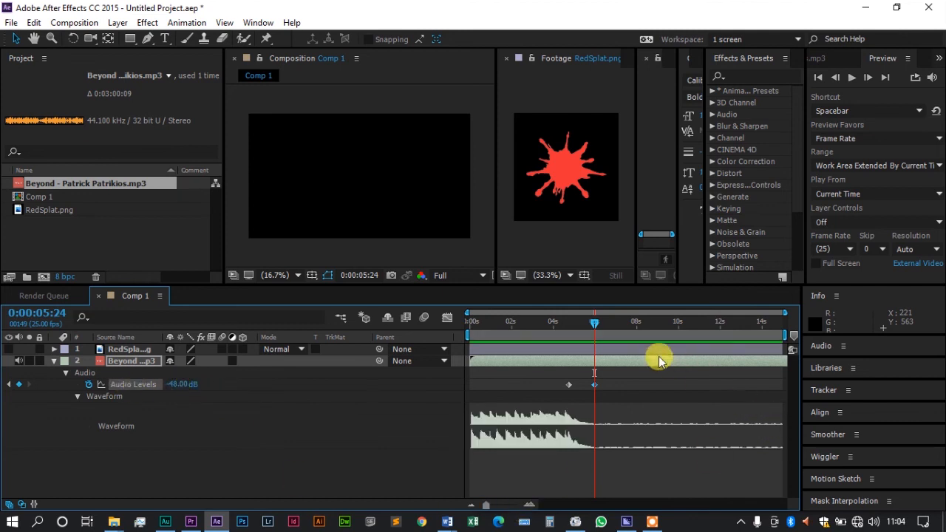
Step: Fade the music back in with Audio Levels keyframes of -48 dB at 0:00:08:17 and 0 dB at 0:00:09:24
left_click_drag(532, 318, 650, 354)
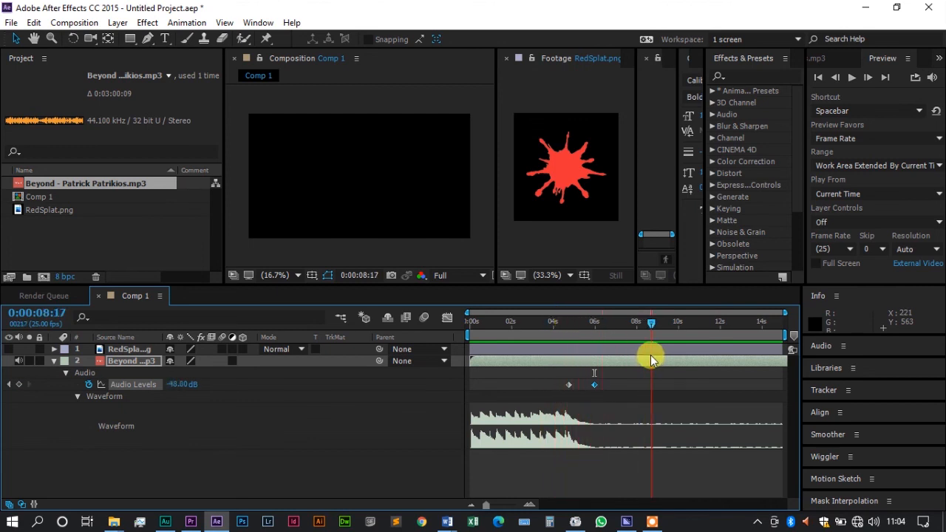
left_click(19, 384)
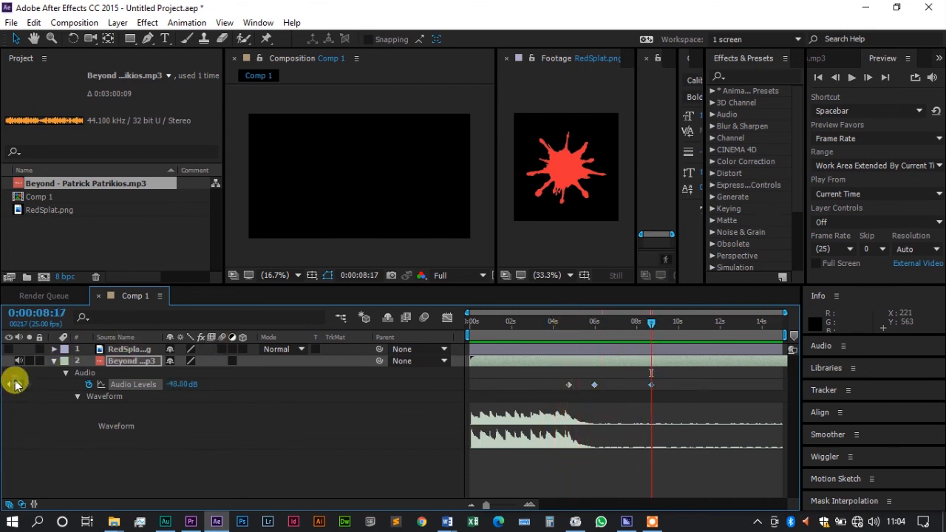
left_click(676, 323)
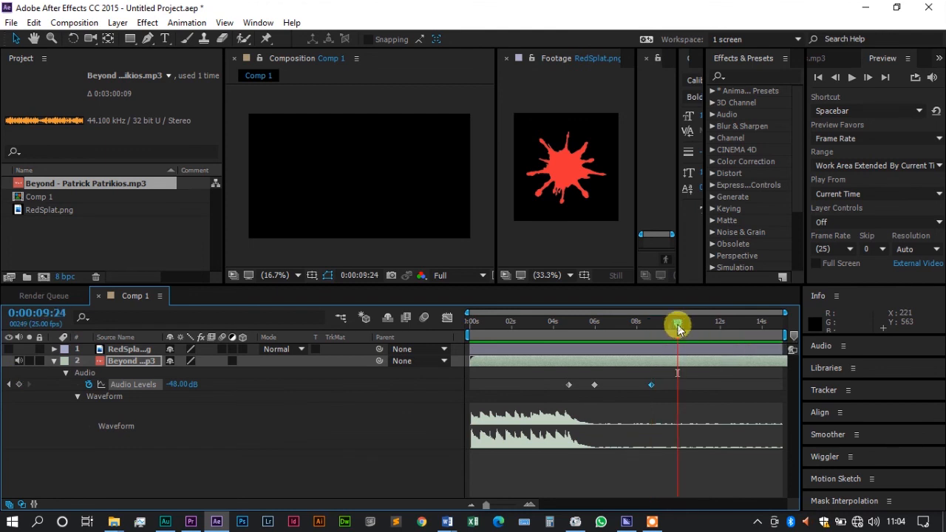
left_click(178, 384)
type("0")
key("Return")
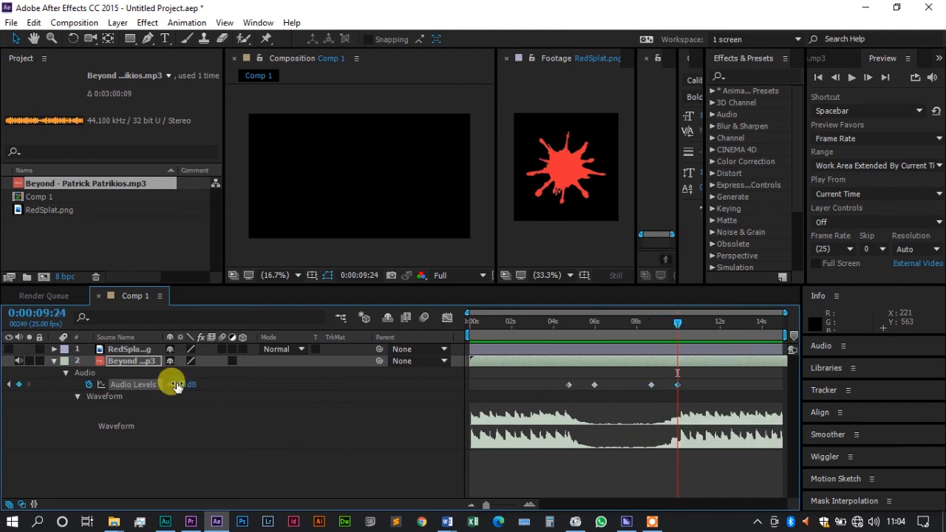